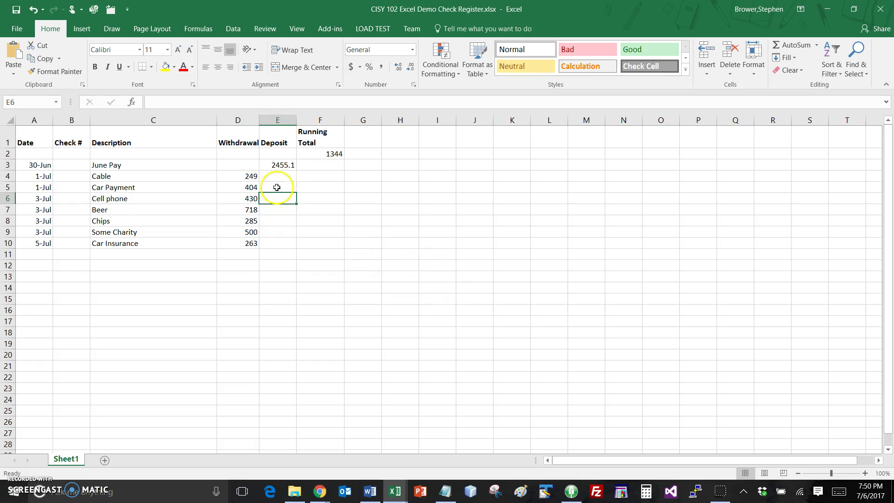
- Apply Comma Style to the Withdrawal, Deposit and Running Total amounts in D2:F19
drag(235, 156, 335, 344)
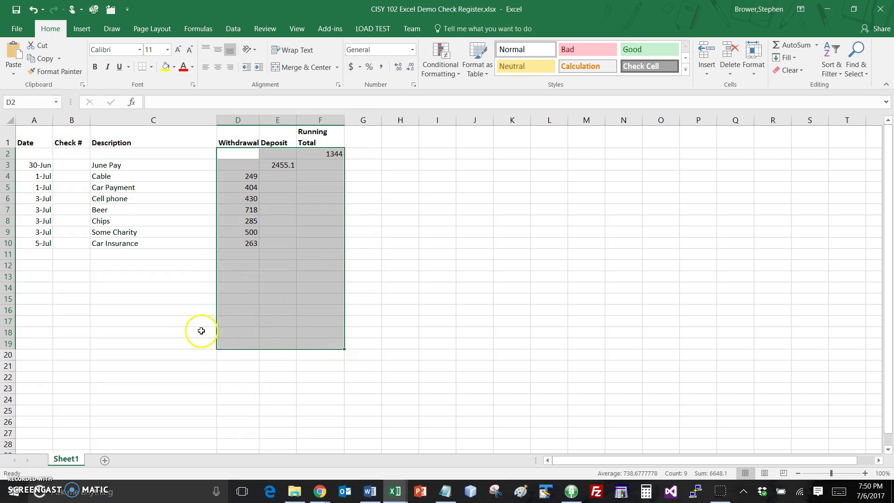
click(382, 69)
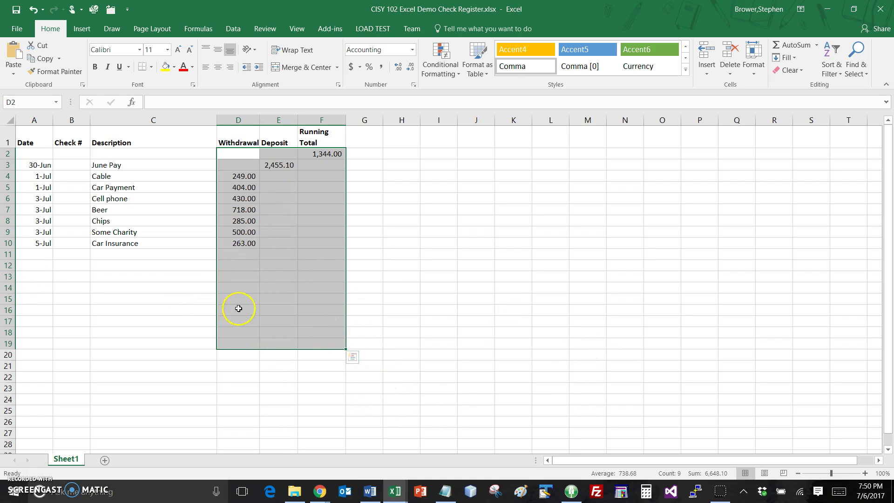
- Enter a 6-Jul Lemonade Stand entry with a 1.1 withdrawal in row 11
click(37, 256)
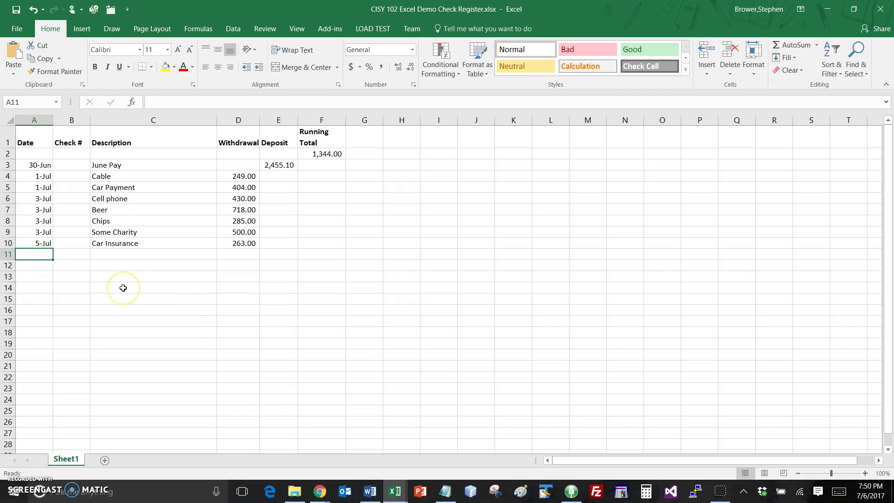
text(6)
key(BackSpace)
text(jul 6)
key(Tab)
key(Tab)
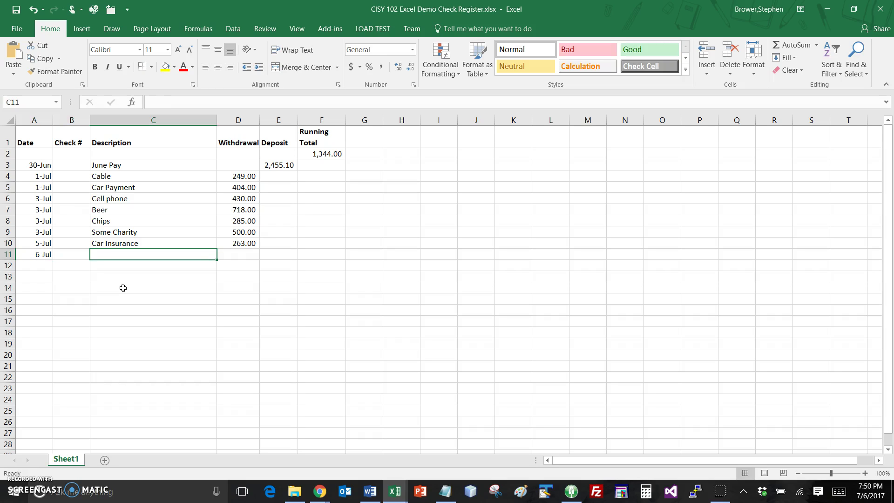
text(Lemon)
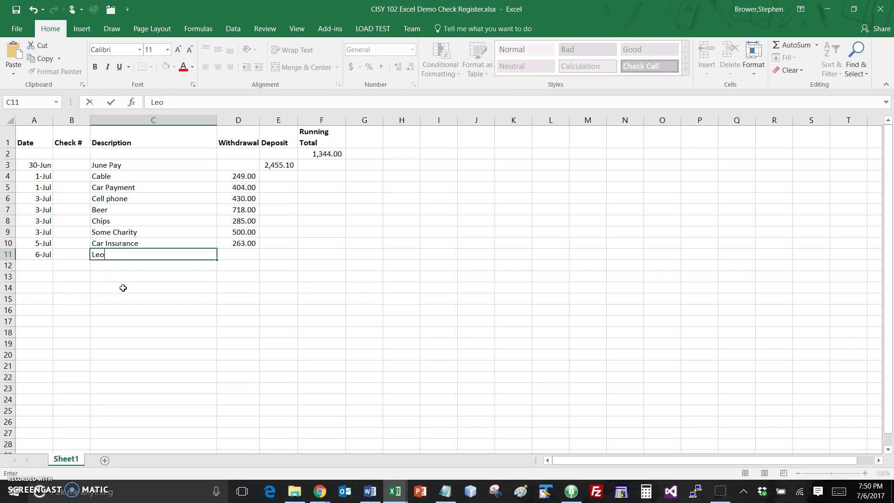
key(BackSpace)
key(BackSpace)
key(BackSpace)
text(monade Stand)
key(Tab)
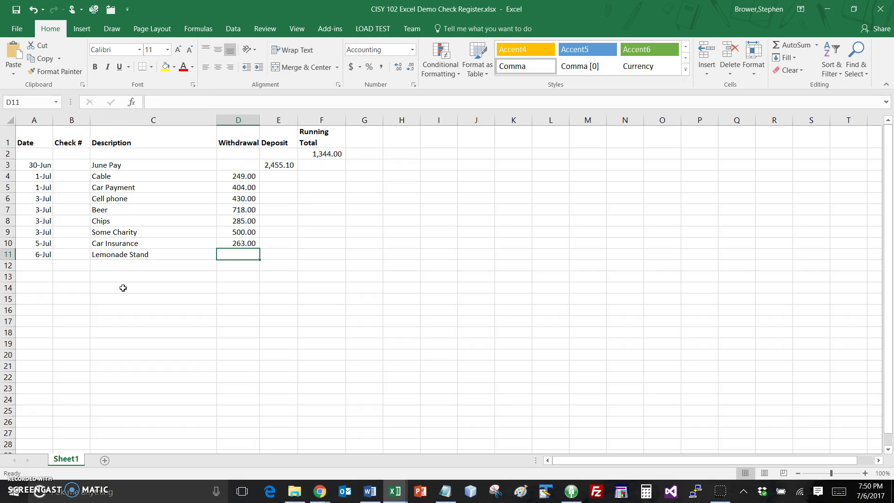
text(1.1)
key(Tab)
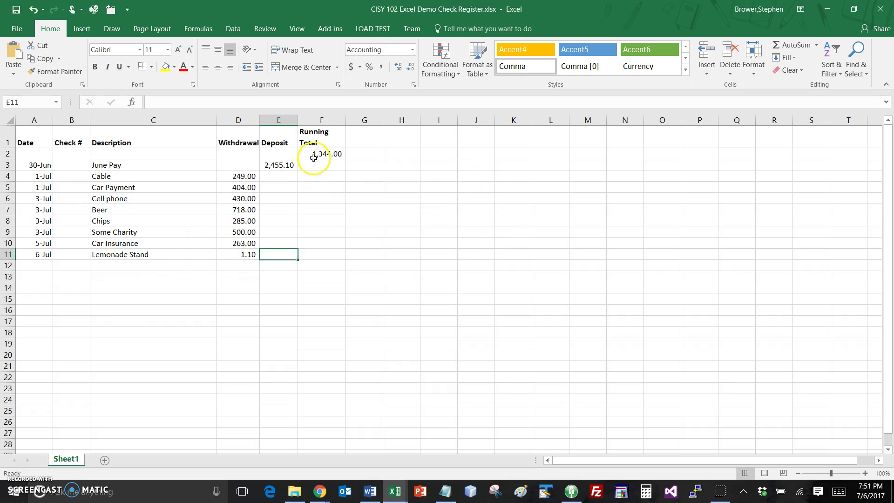
- Enter =F2-D3+E3 in F3 as the June Pay running total, giving 3,799.10
click(328, 165)
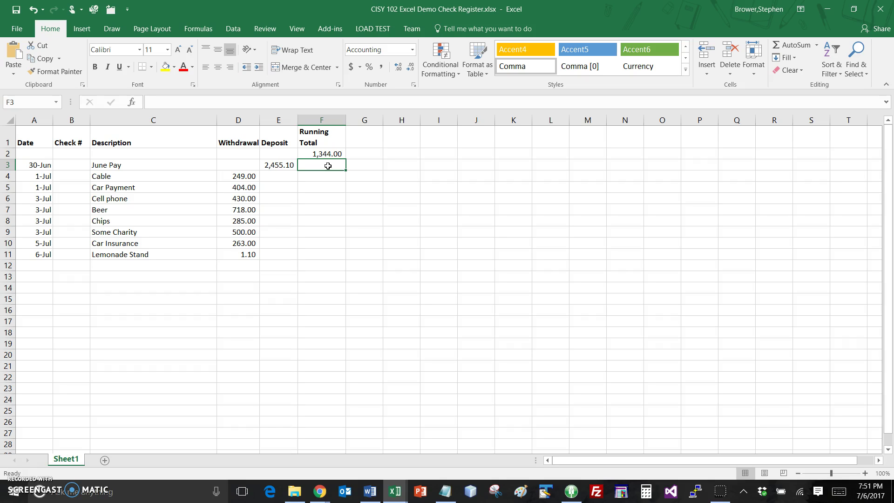
text(=)
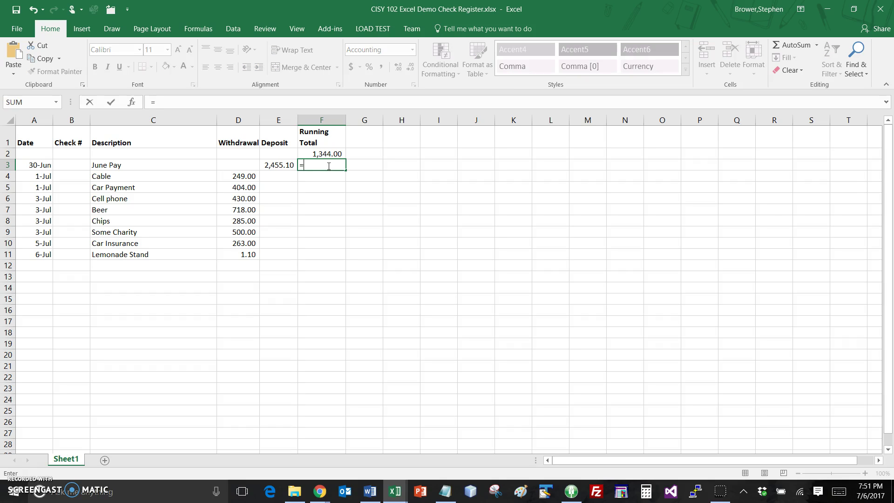
key(Up)
text(-)
key(Left)
key(Left)
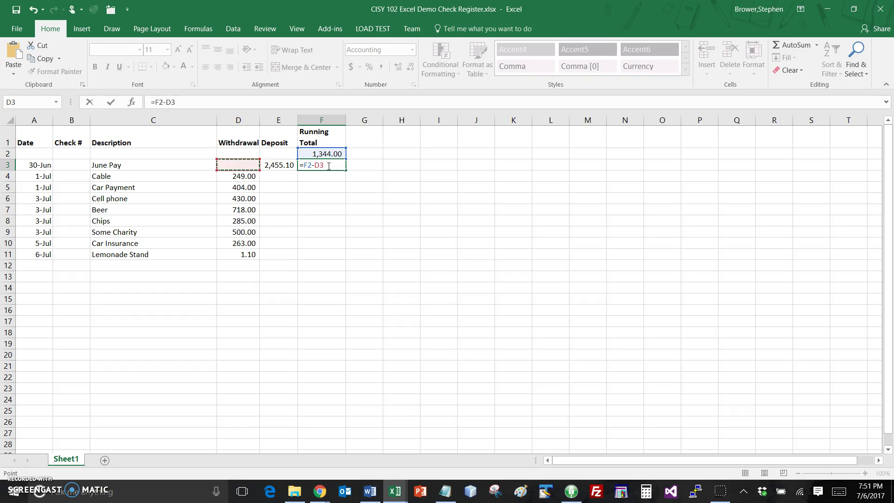
text(+)
key(Left)
key(Return)
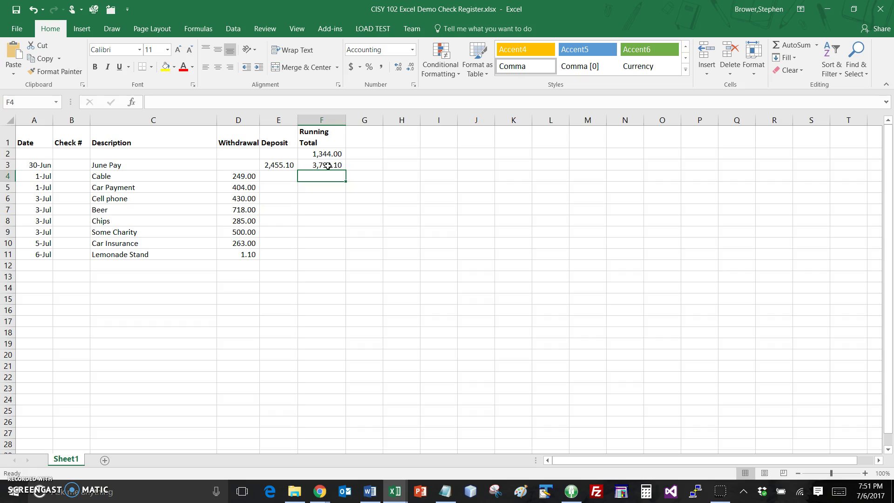
click(328, 166)
click(331, 164)
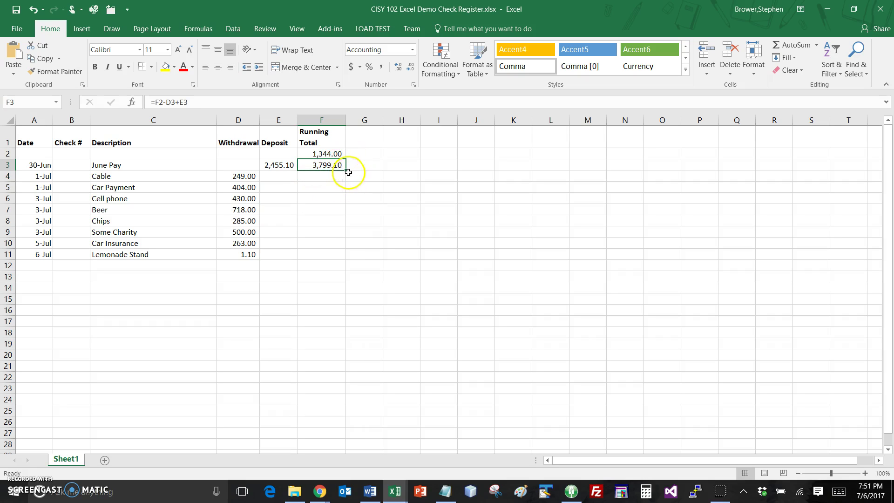
- Fill the running-total formula from F3 down to F20 and review the F6 formula's references
drag(349, 172, 357, 358)
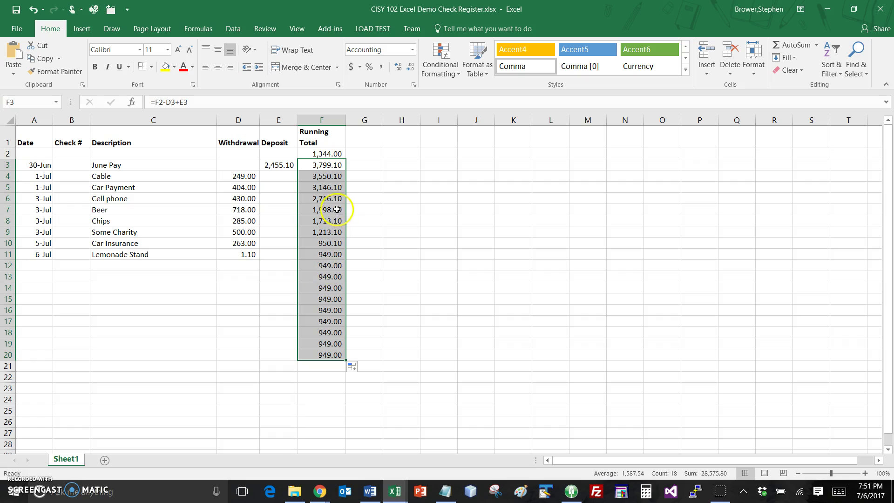
click(330, 199)
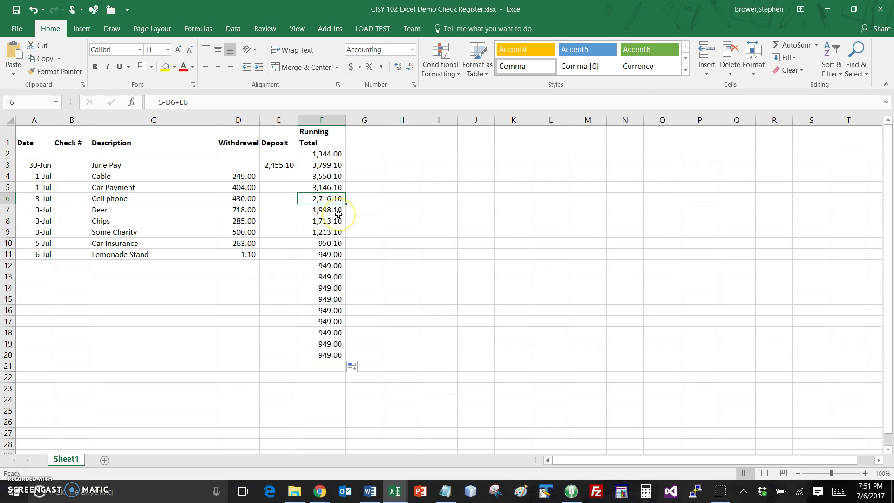
key(F2)
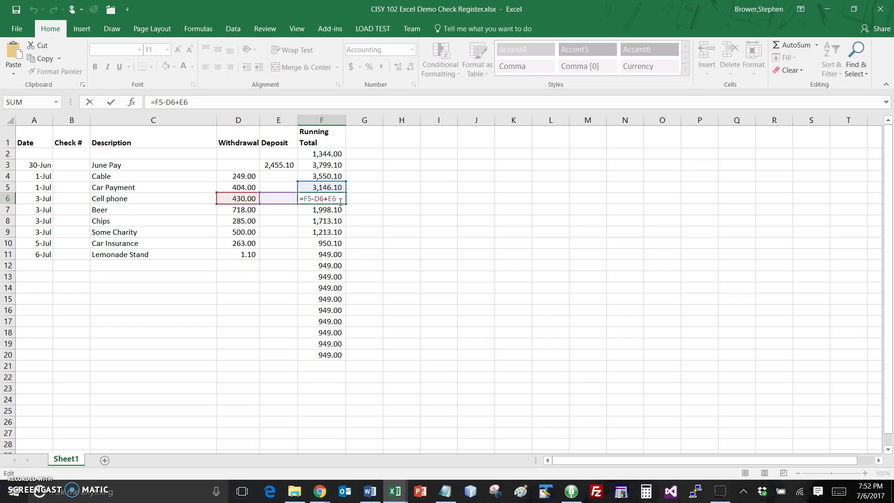
key(ctrl+Return)
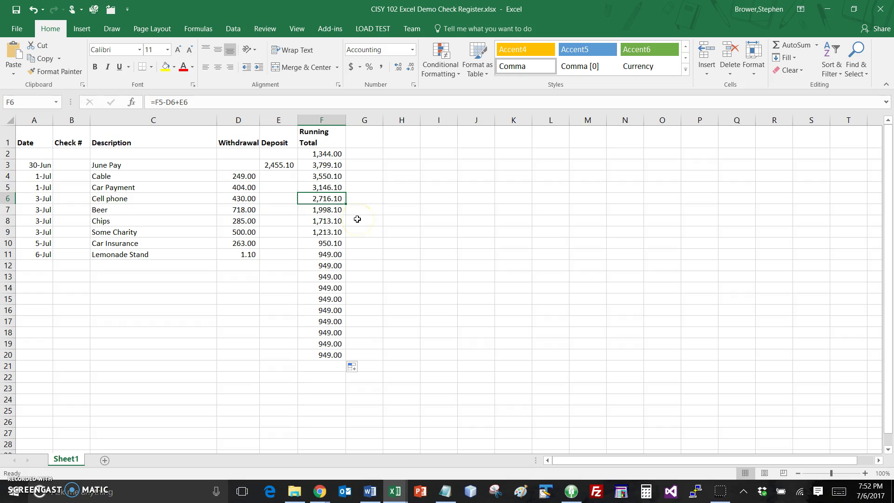
key(F2)
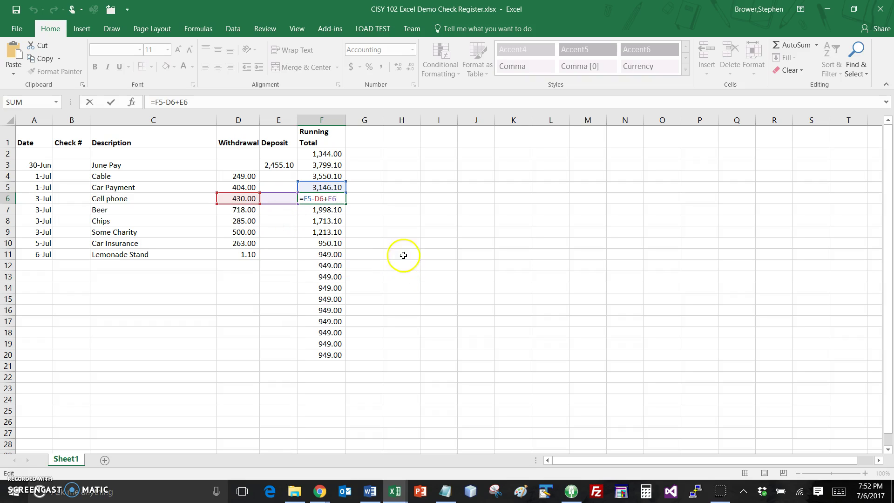
click(432, 255)
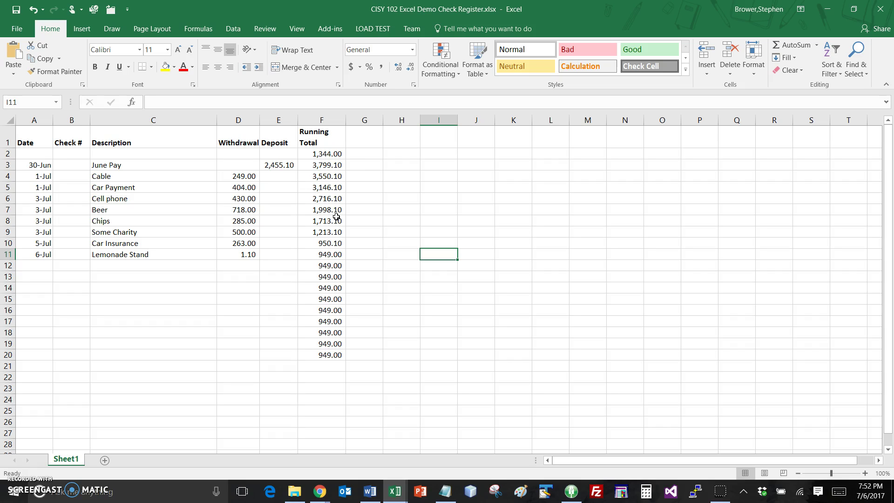
- Copy the June Pay through Lemonade Stand entries (C3:E11) into rows starting at row 14
click(119, 166)
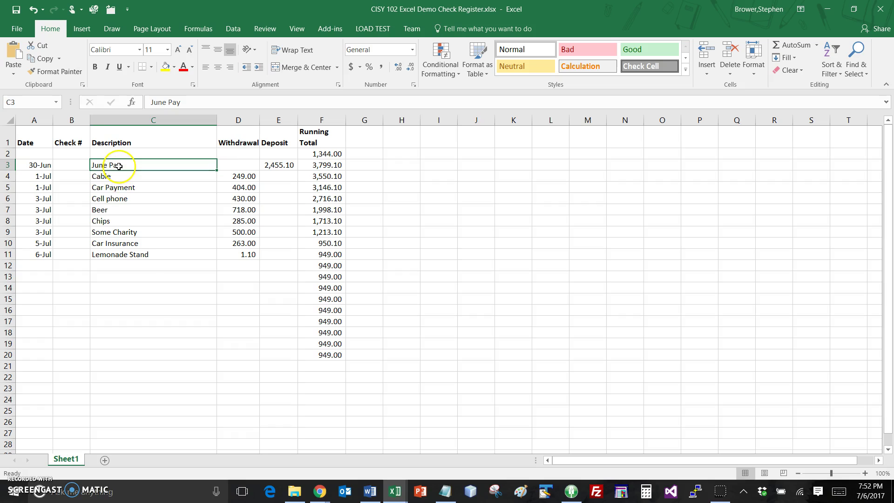
drag(119, 166, 260, 251)
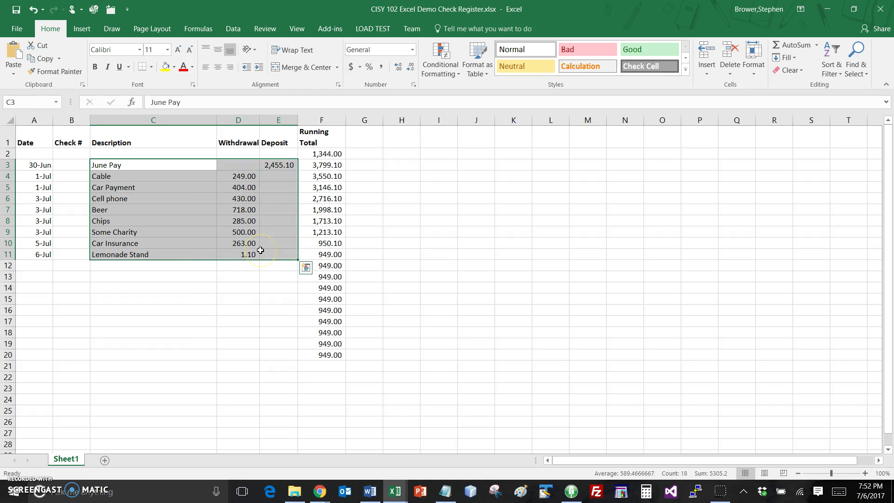
key(ctrl+c)
key(Down)
key(Down)
key(Down)
key(Down)
key(Down)
key(Down)
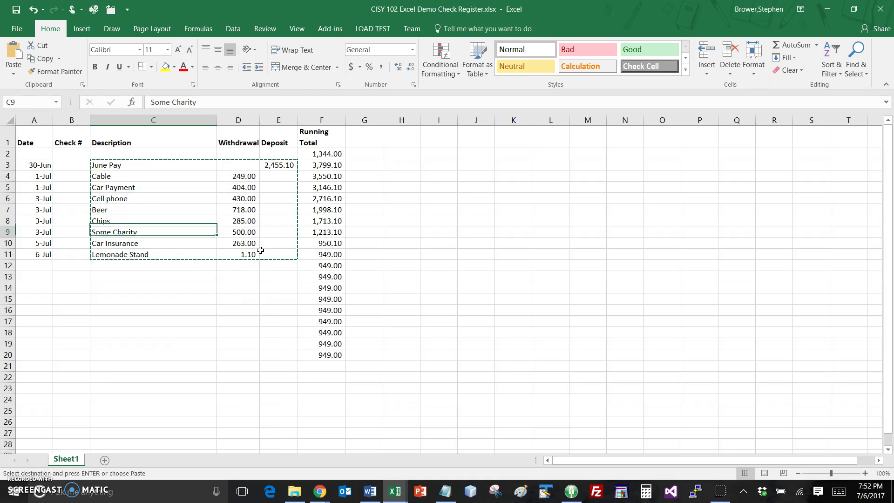
key(Down)
key(Down)
key(Down)
key(Down)
key(Down)
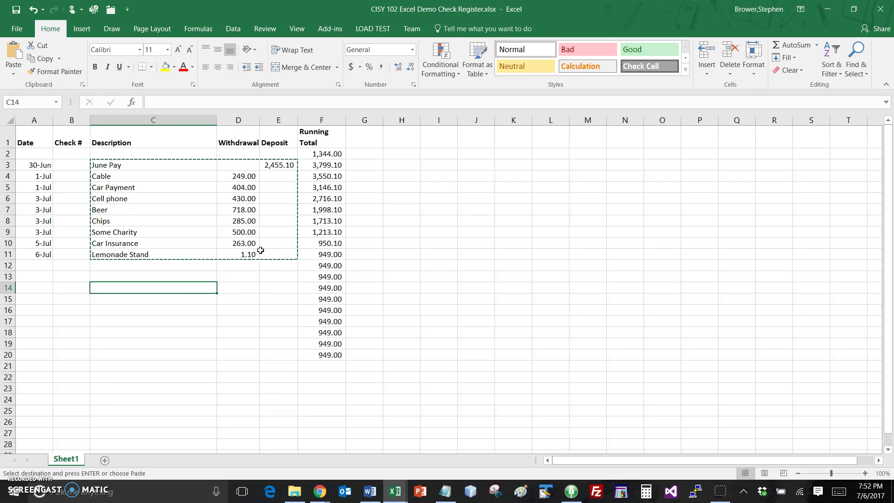
key(ctrl+v)
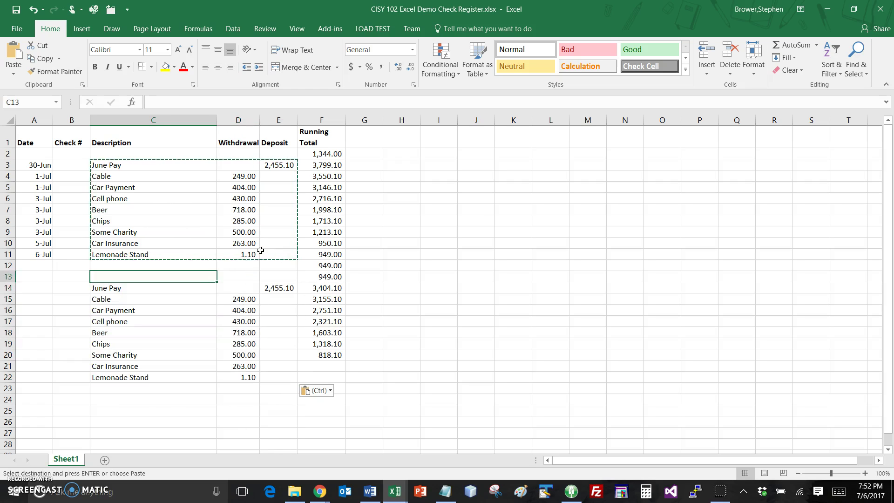
- Rename the first pasted entry in C14 to August Pay
key(Down)
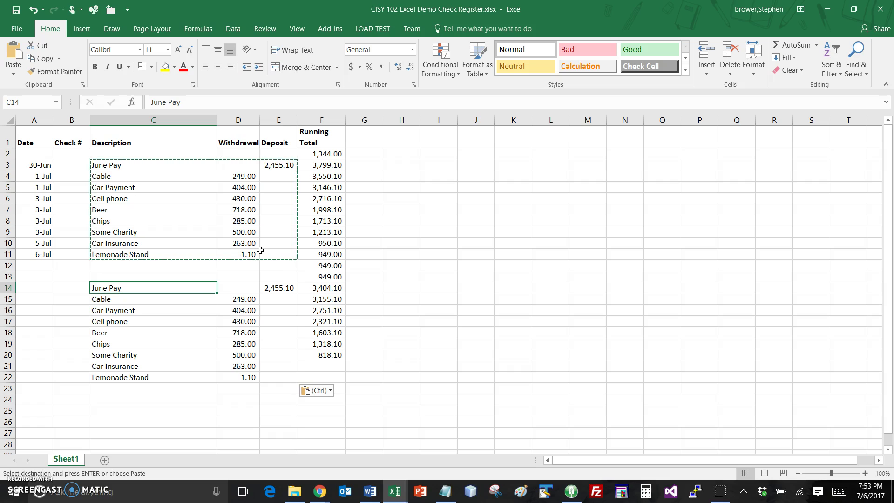
text(August)
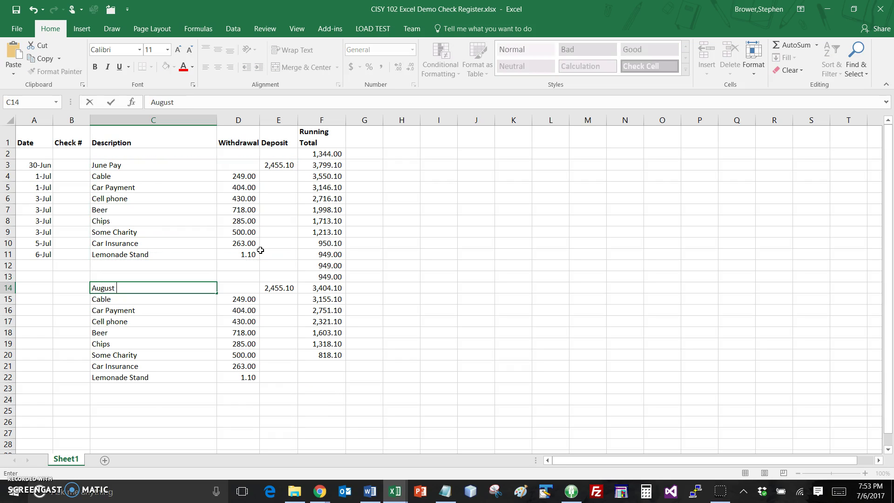
text( Pay)
key(Left)
key(Left)
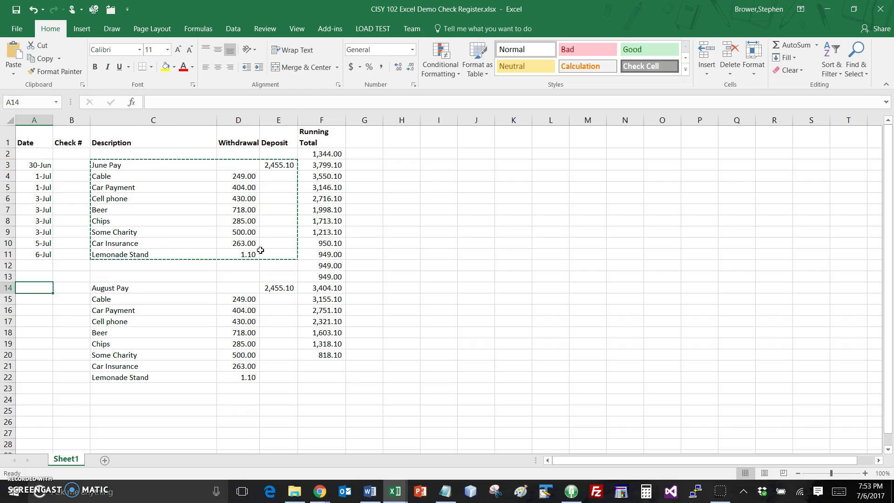
- Date August Pay and Cable 8/1 and Car Payment 8/3
text(8)
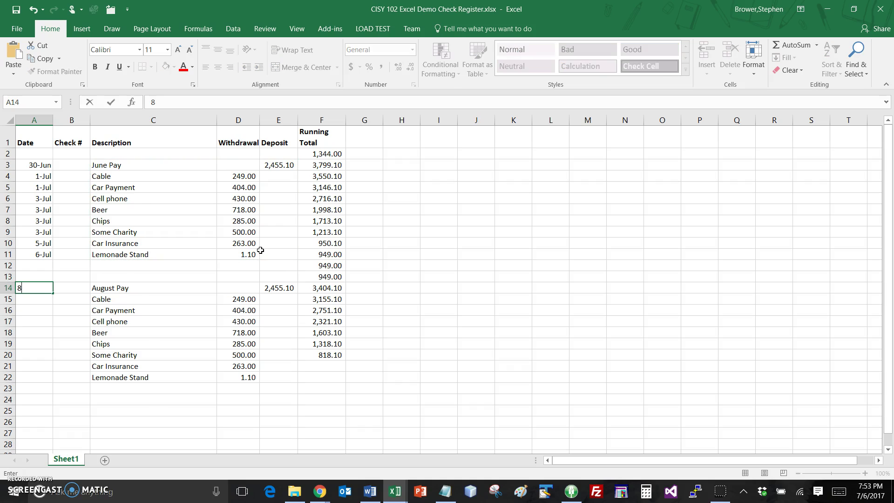
text(/1)
key(Return)
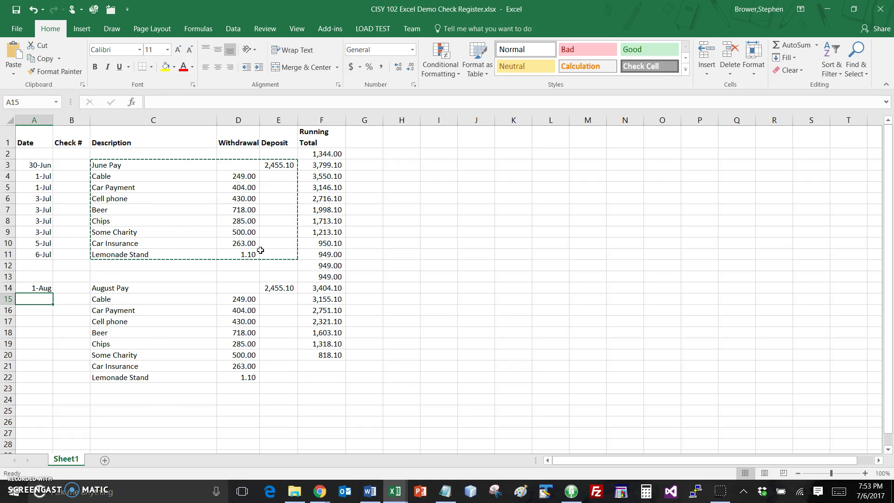
text(8)
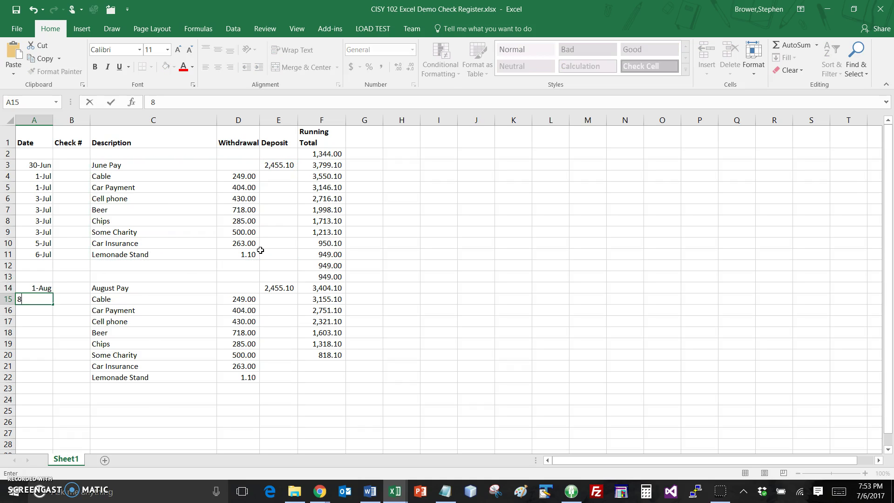
text(/1)
key(Return)
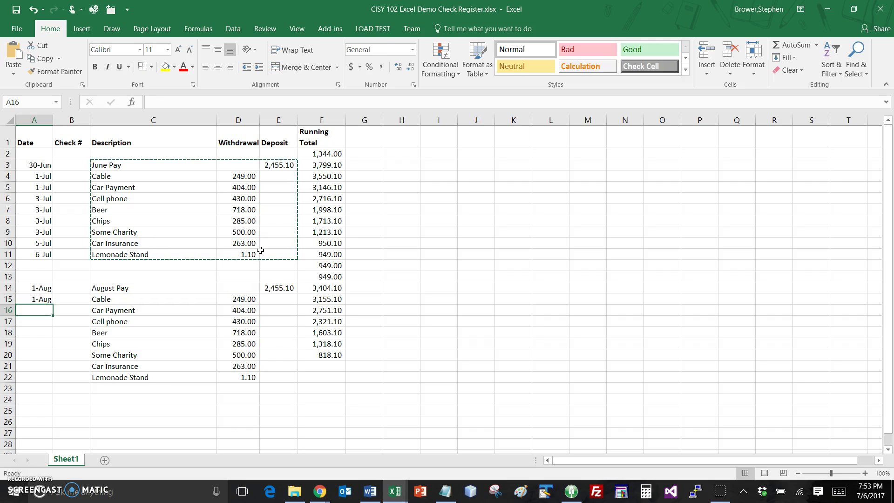
text(8)
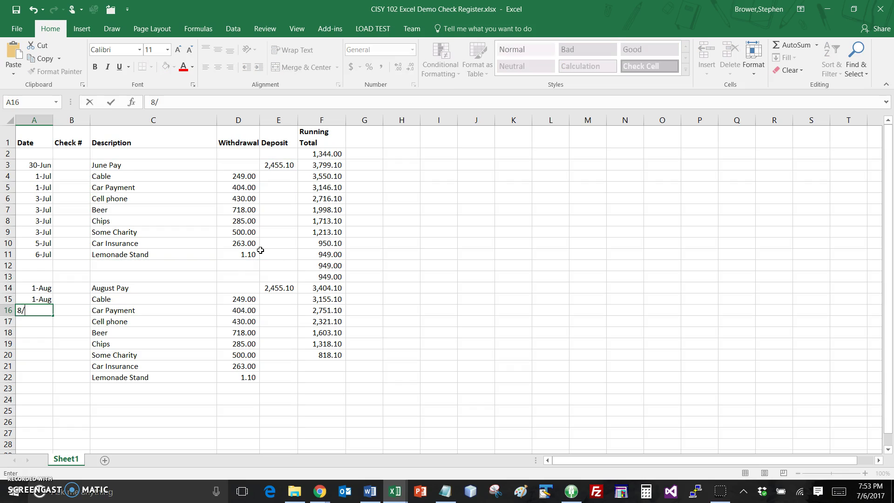
text(/3)
key(Return)
- Copy the 3-Aug date into the Cell phone and Beer rows
key(Up)
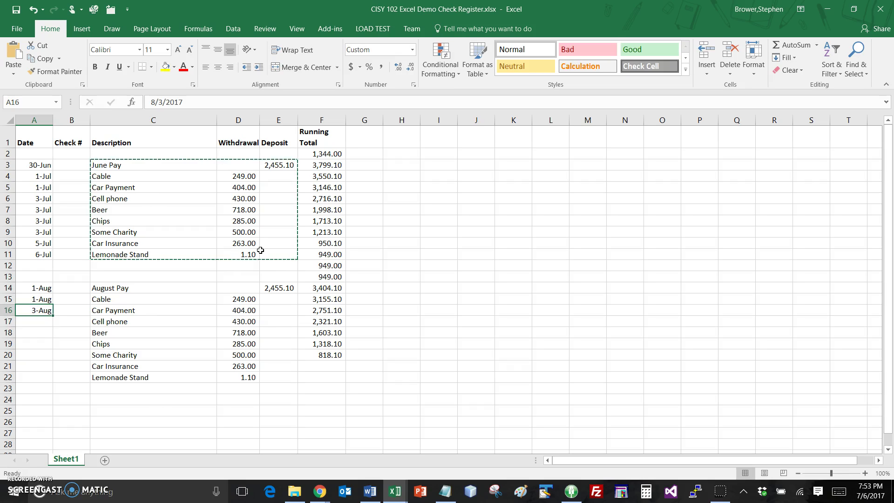
key(ctrl+c)
key(Down)
key(shift+Down)
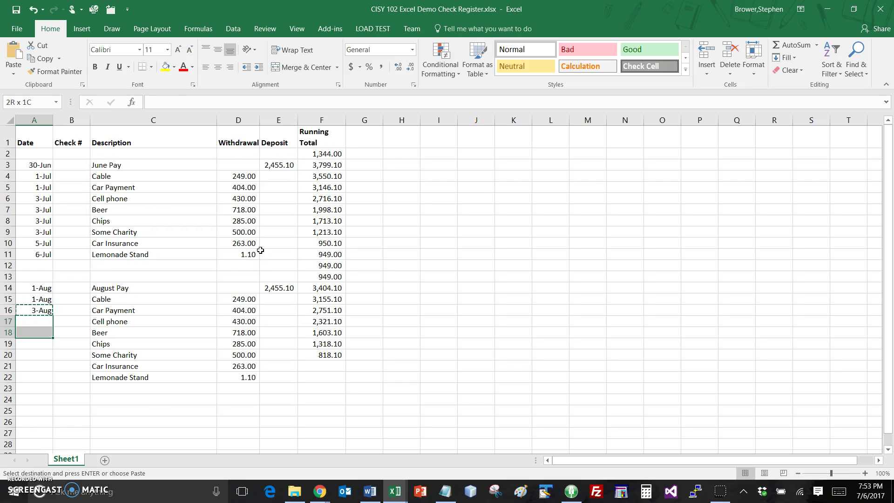
key(Return)
key(Down)
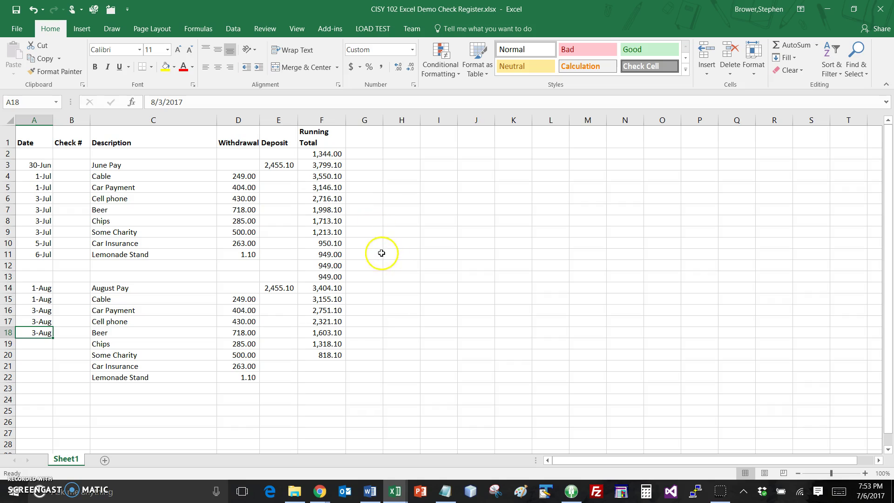
- Add a '<-- now' marker in G11 beside the 949.00 Lemonade Stand balance
click(379, 254)
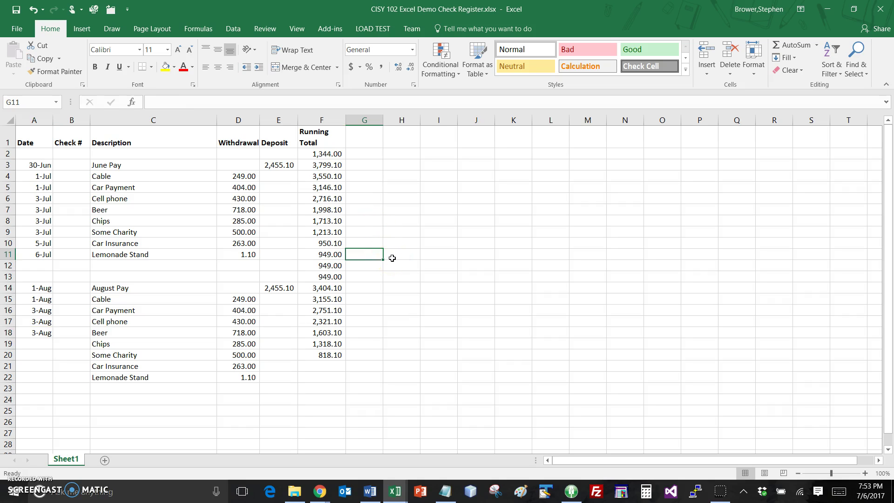
text(<--)
key(Return)
key(Up)
key(F2)
text(mno)
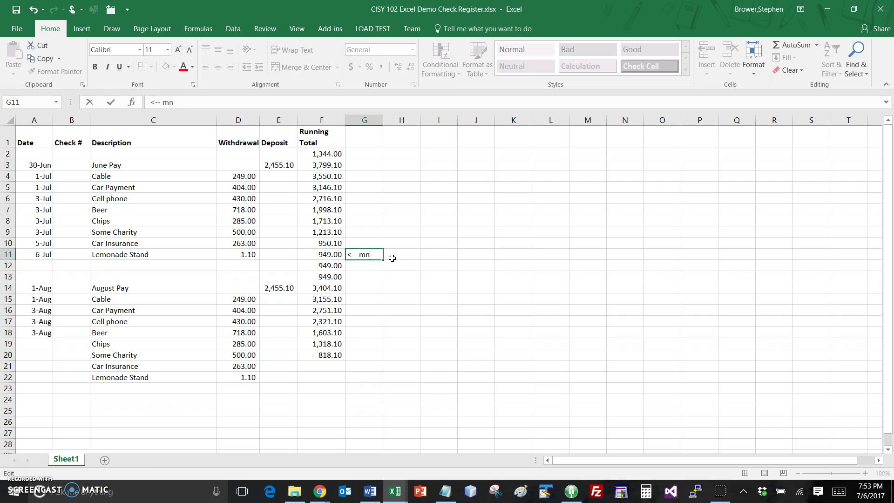
key(BackSpace)
key(BackSpace)
text(now)
key(Return)
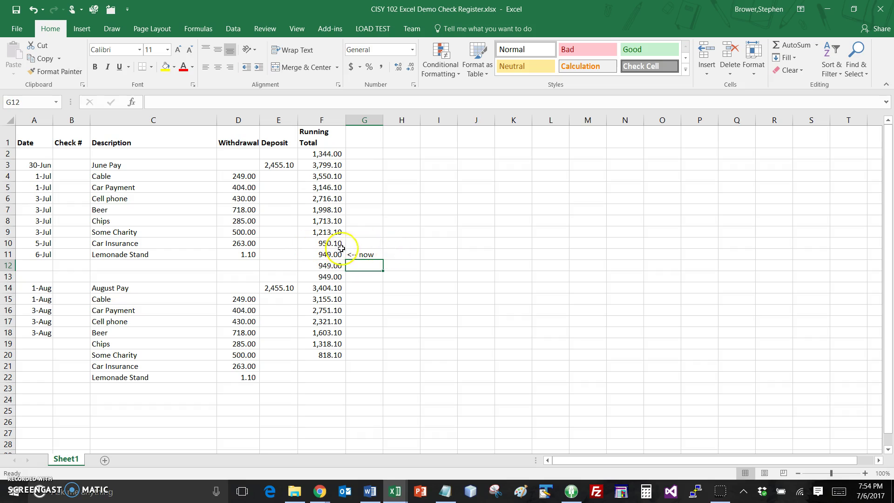
- Extend the running-total formula from F20 down to F25, ending at 554.00
click(329, 356)
drag(345, 362, 340, 418)
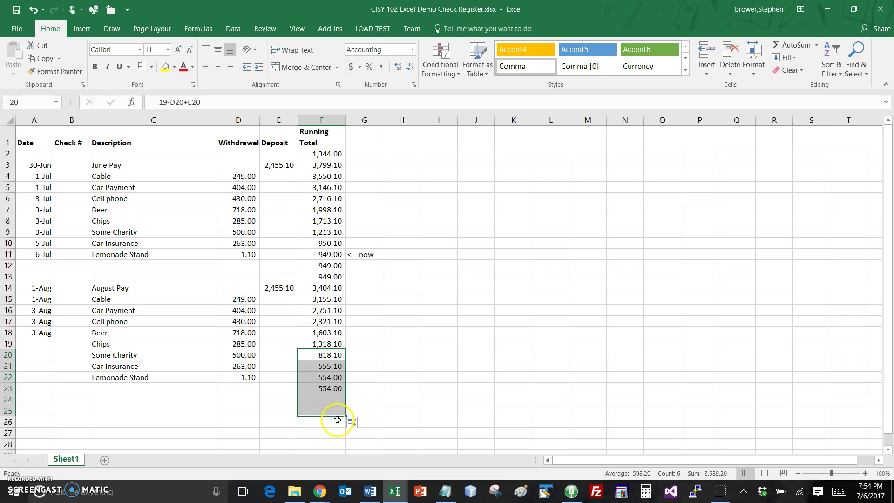
click(329, 378)
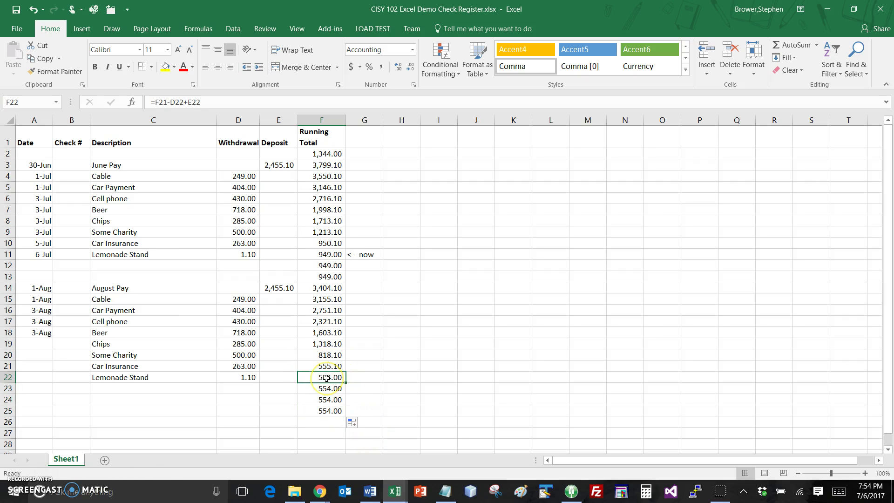
click(327, 378)
- Set the August withdrawals to Cell phone 670, Cable 325 and Beer 1234
click(243, 322)
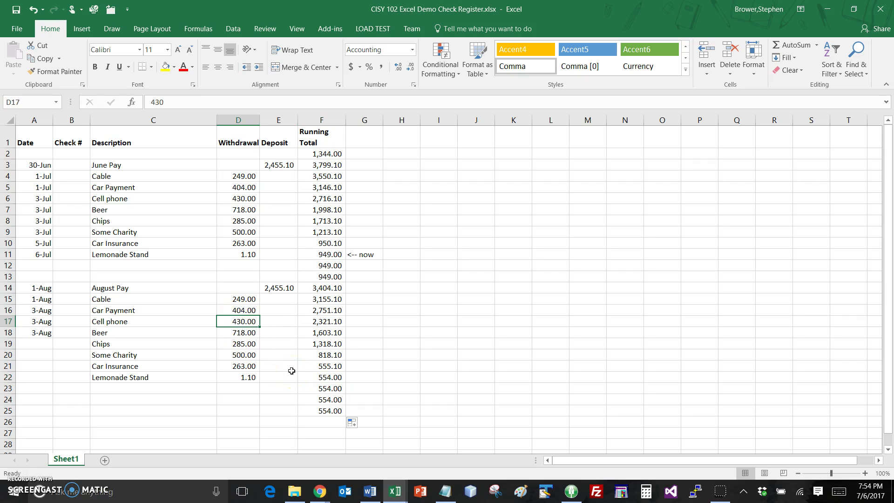
text(670)
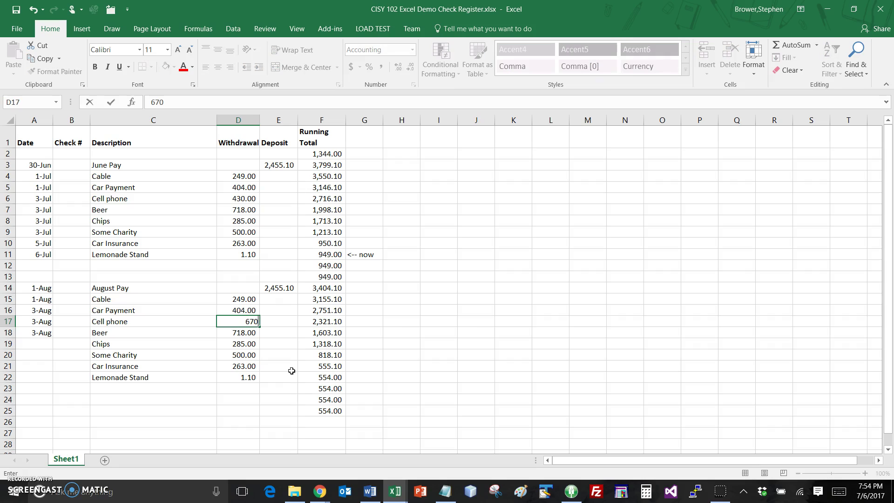
key(Up)
key(Up)
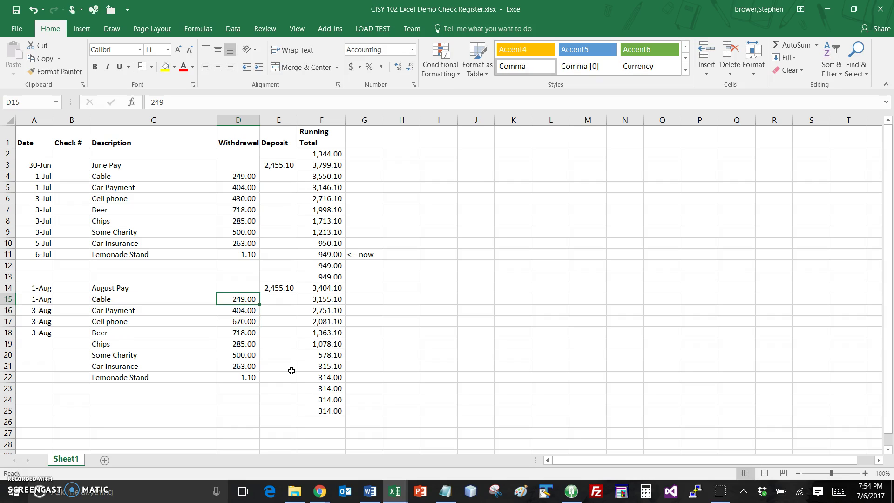
text(325)
key(Return)
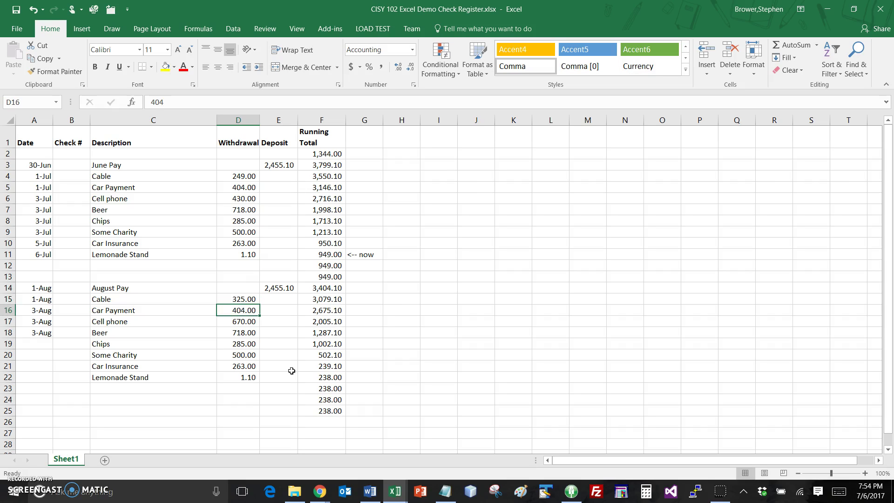
key(Down)
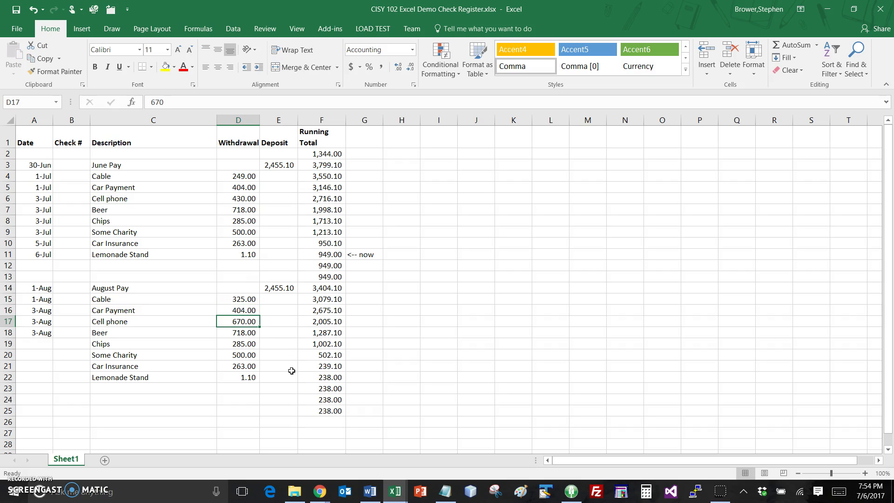
key(Down)
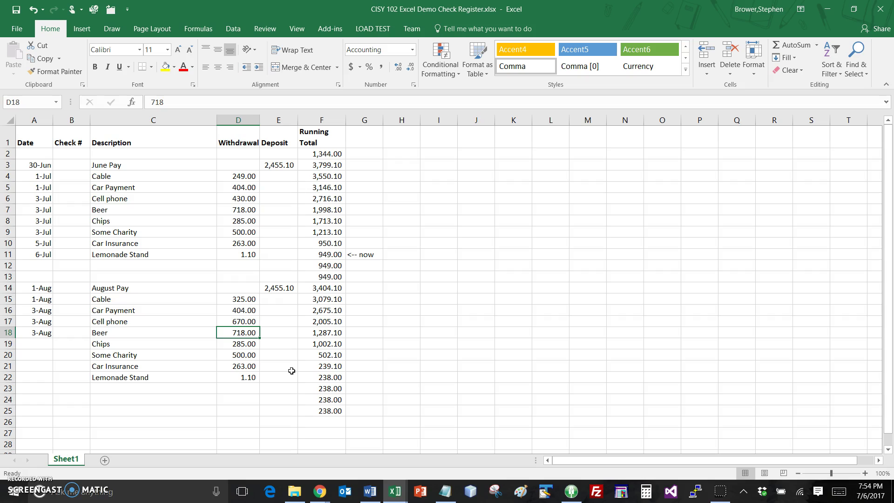
text(1234)
key(Return)
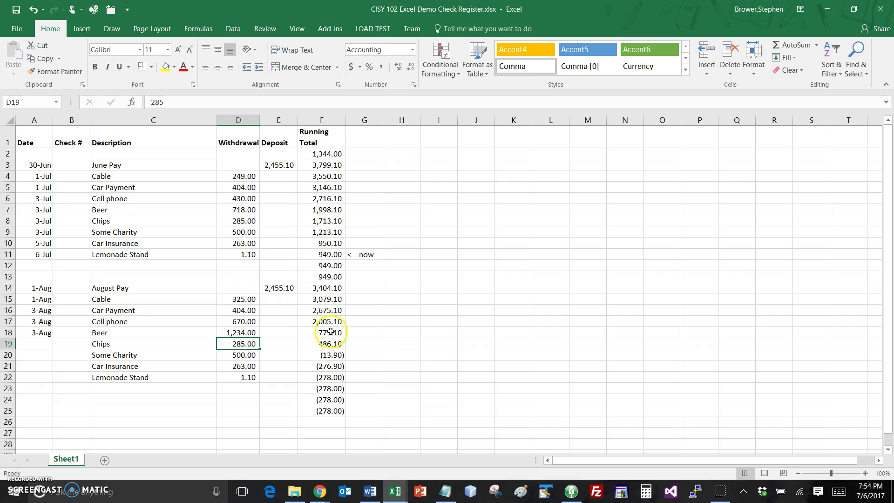
click(365, 332)
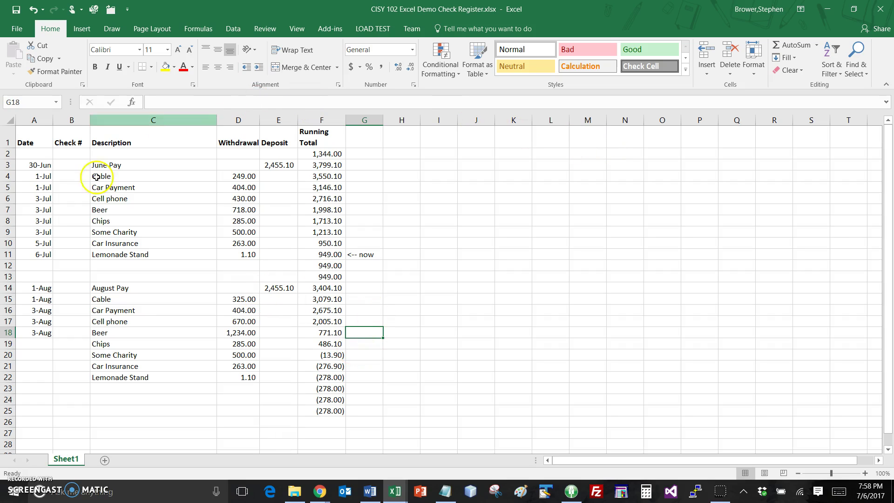
- Format the dates in column A as Short Date
drag(33, 165, 8, 399)
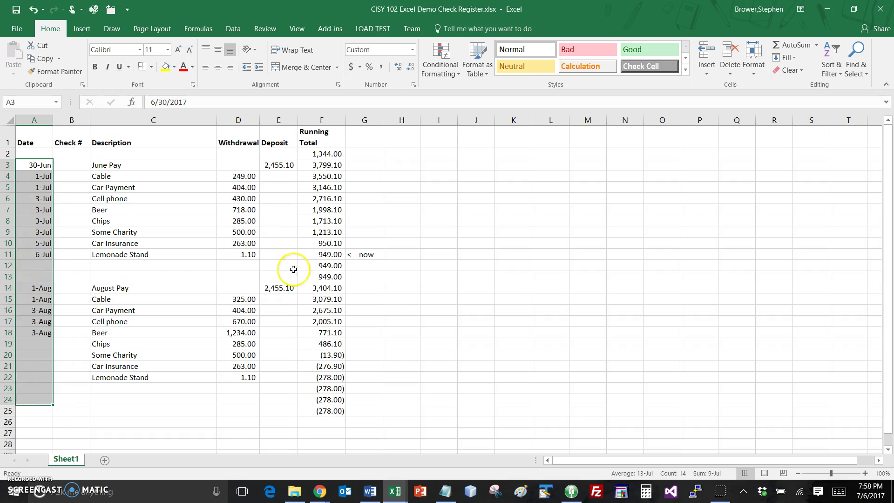
click(413, 49)
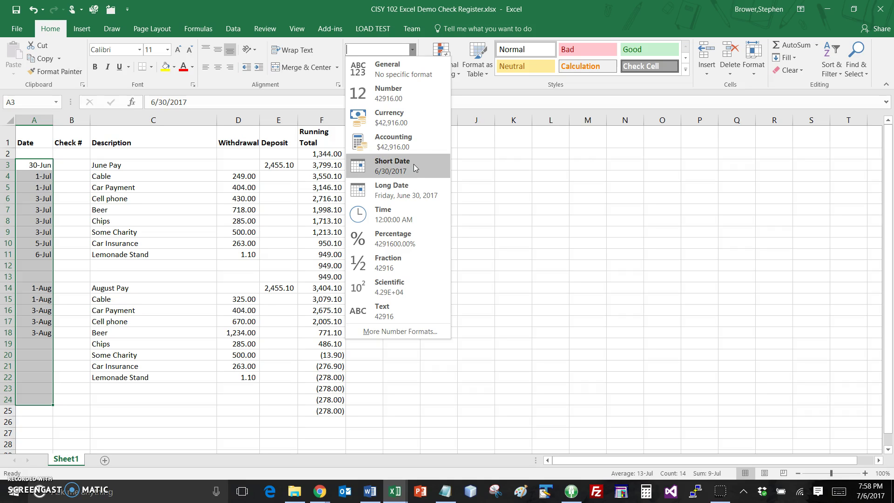
click(413, 167)
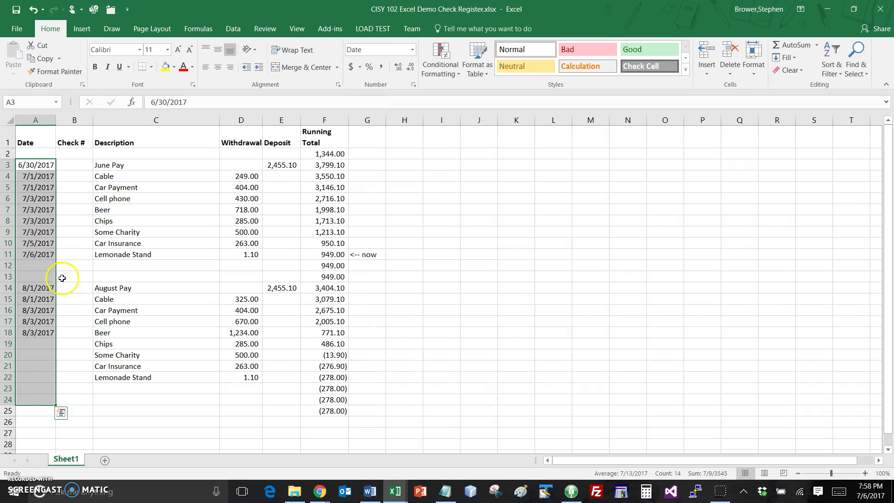
- Date the August Chips row 8/4
click(104, 341)
click(33, 343)
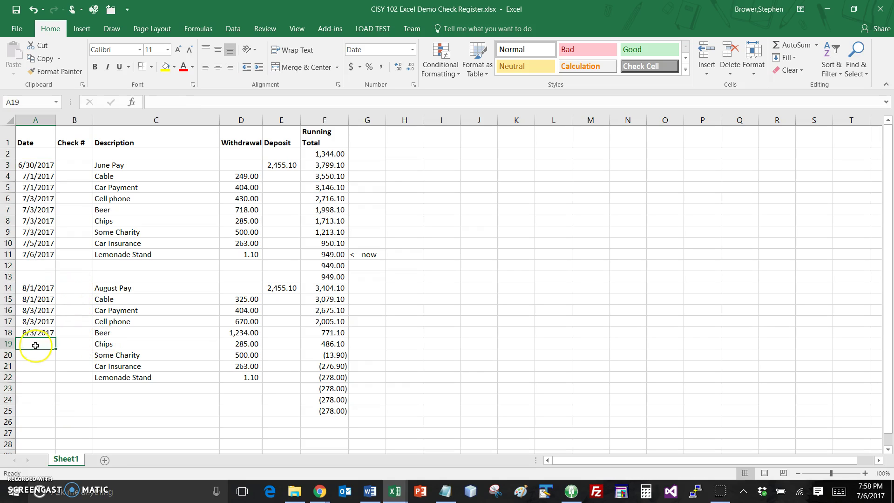
text(8/4)
key(Return)
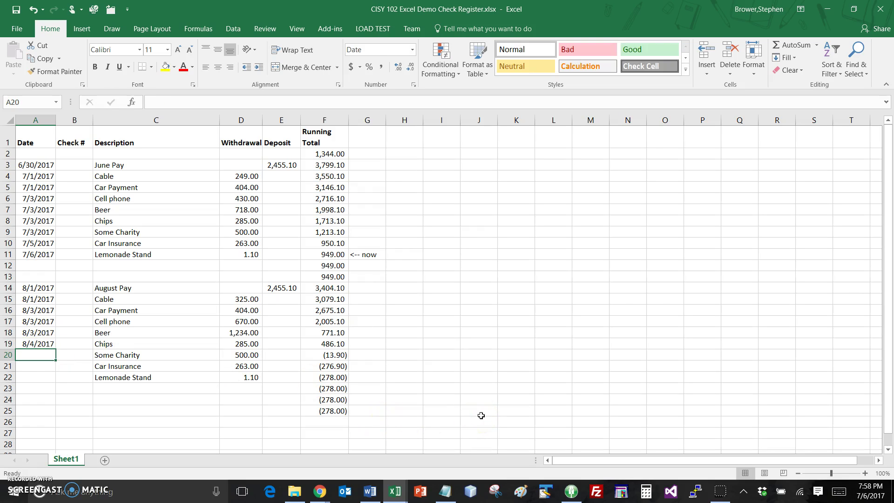